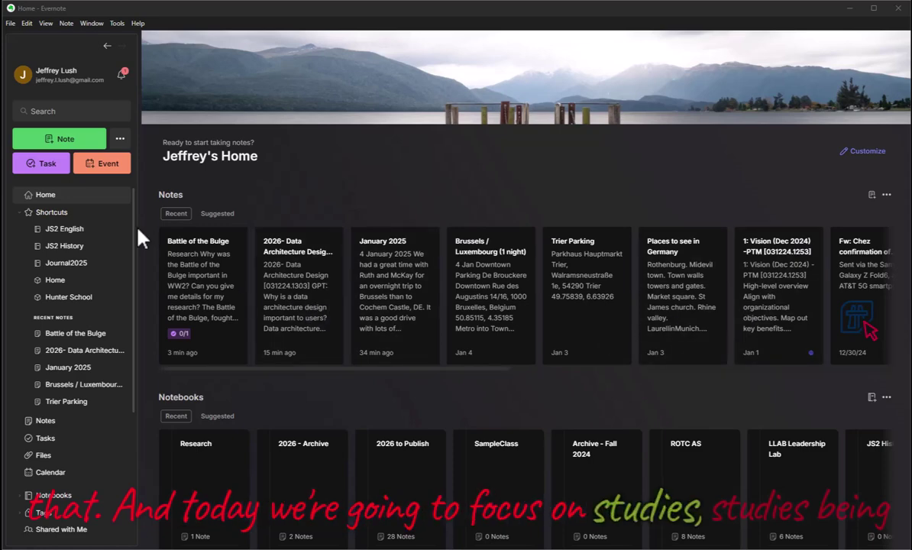
# Step: Fold away Shortcuts, re-toggle Spaces, and briefly expand then collapse Notebooks with its 2025 and 2026 stacks
pyautogui.click(23, 213)
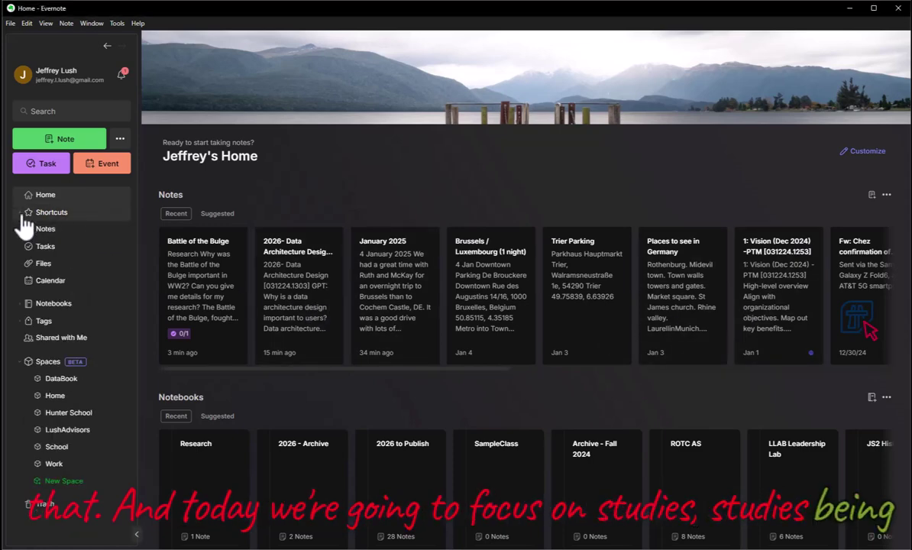
pyautogui.click(21, 363)
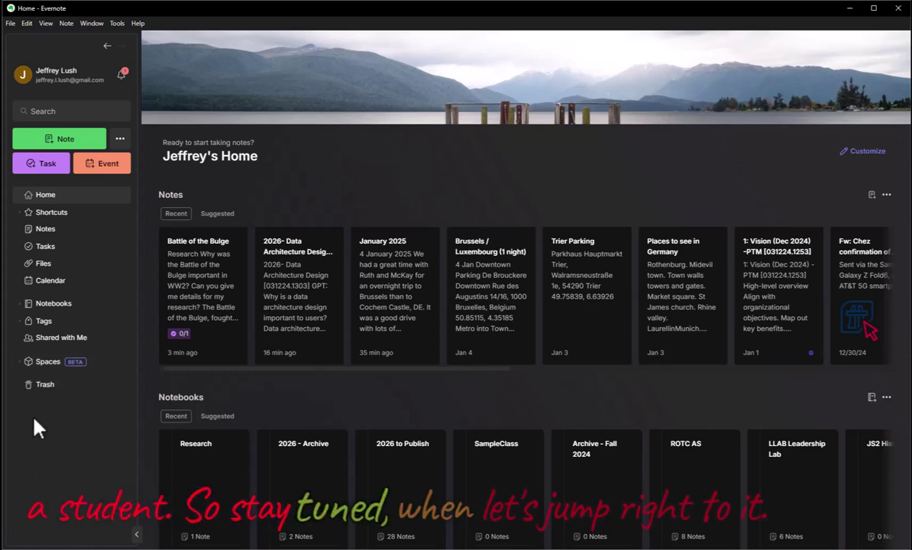
pyautogui.click(21, 364)
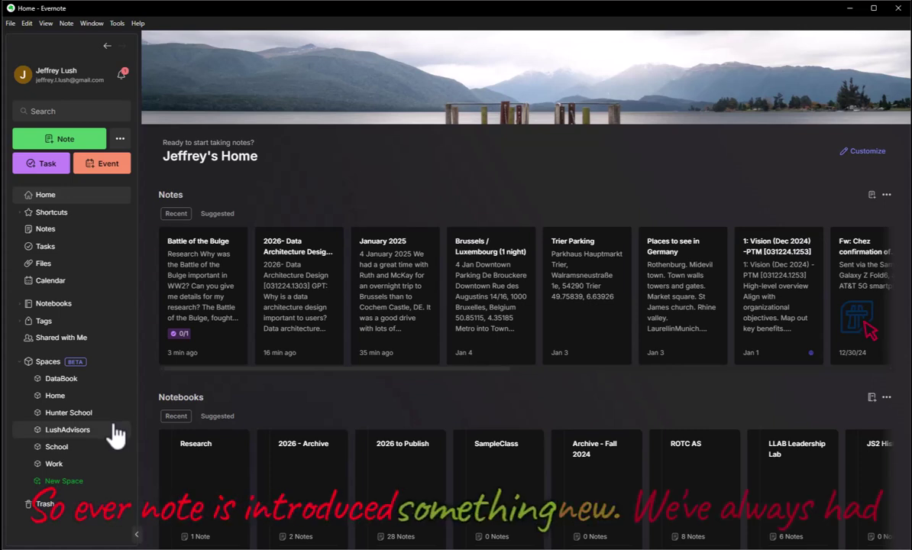
pyautogui.click(19, 304)
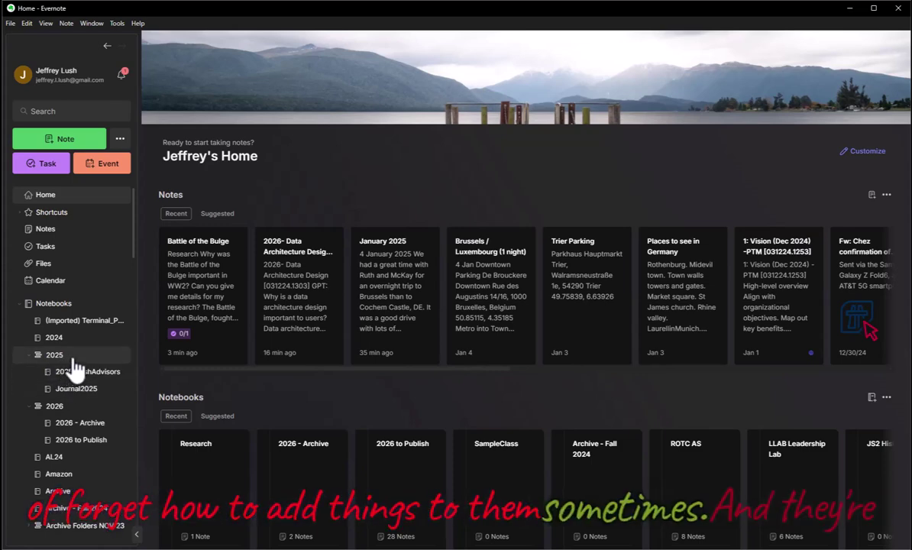
pyautogui.click(25, 305)
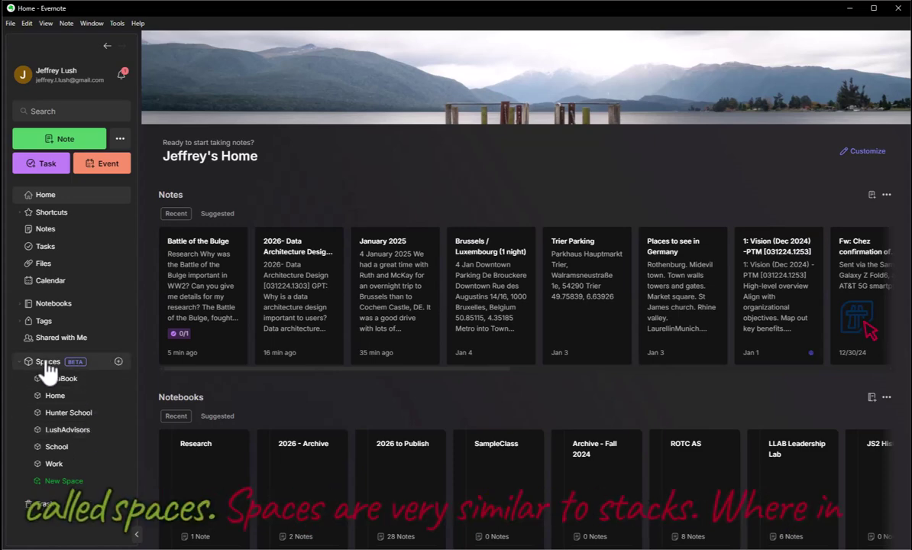
# Step: Go to Hunter School, re-expand its Research notebook, and open the Battle of the Bulge note
pyautogui.click(64, 416)
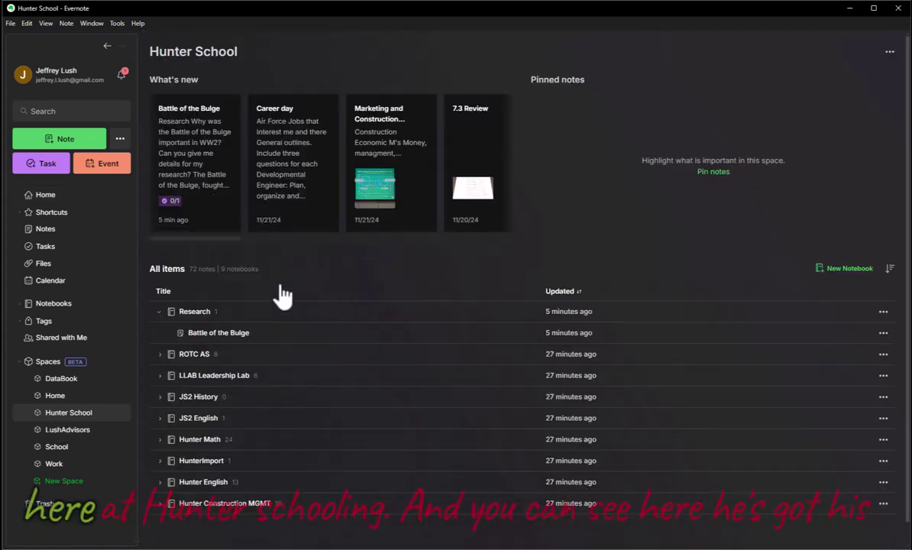
pyautogui.click(160, 312)
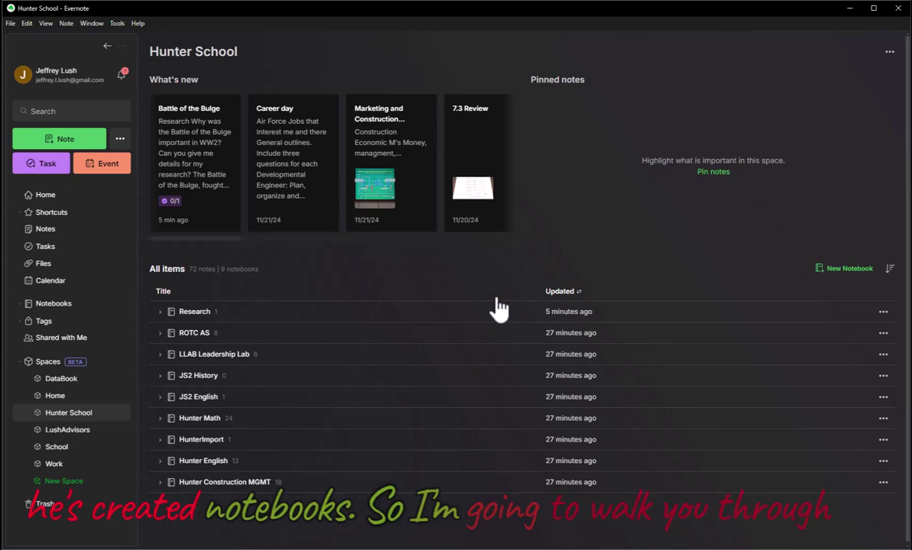
pyautogui.click(160, 313)
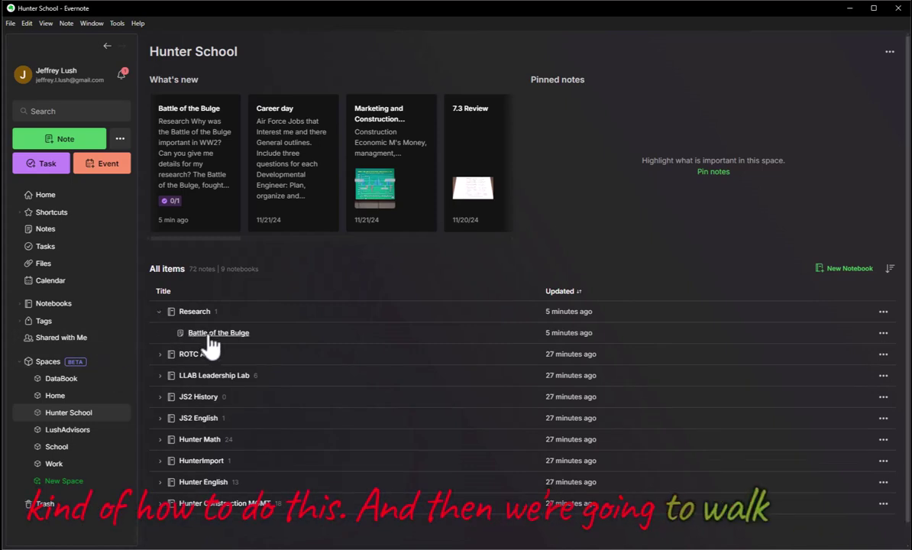
pyautogui.click(208, 346)
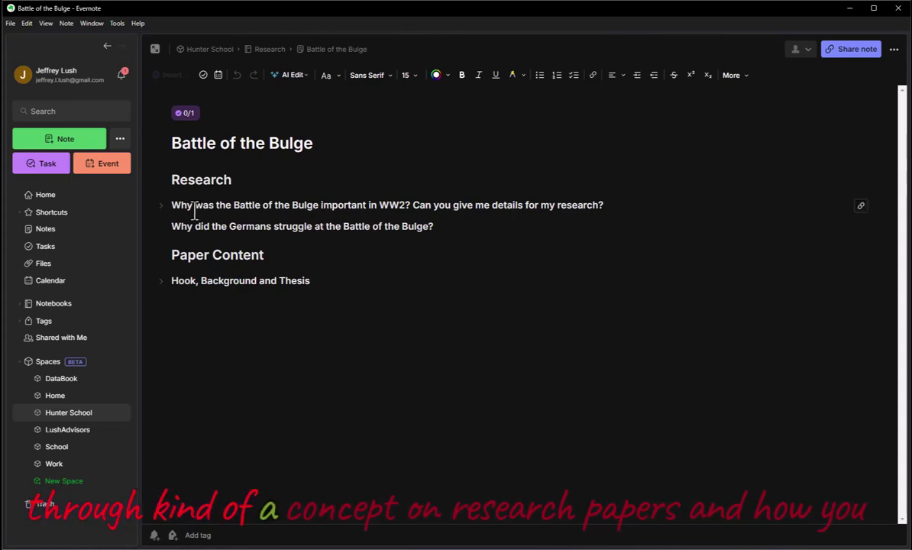
# Step: Toggle the first research answer and the Hook, Background and Thesis section, ending with Paper Content collapsed
pyautogui.click(161, 206)
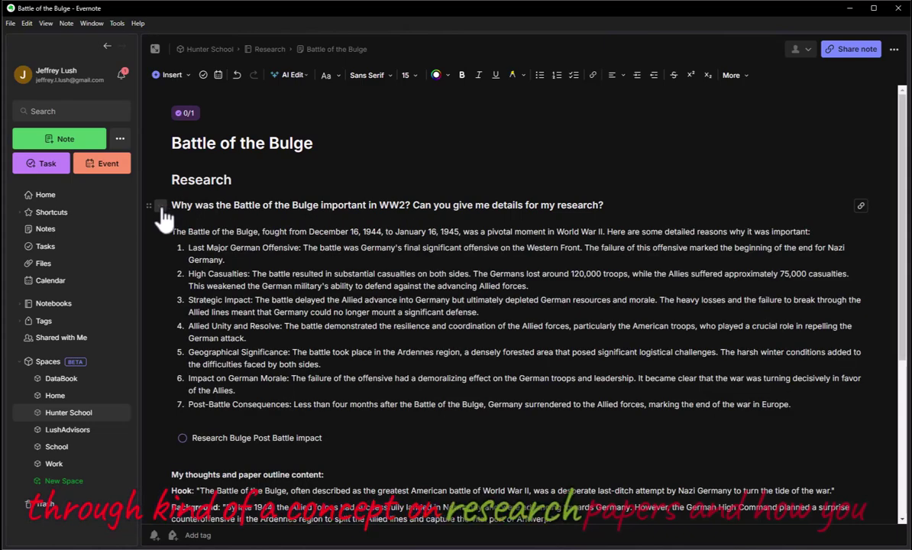
pyautogui.click(161, 206)
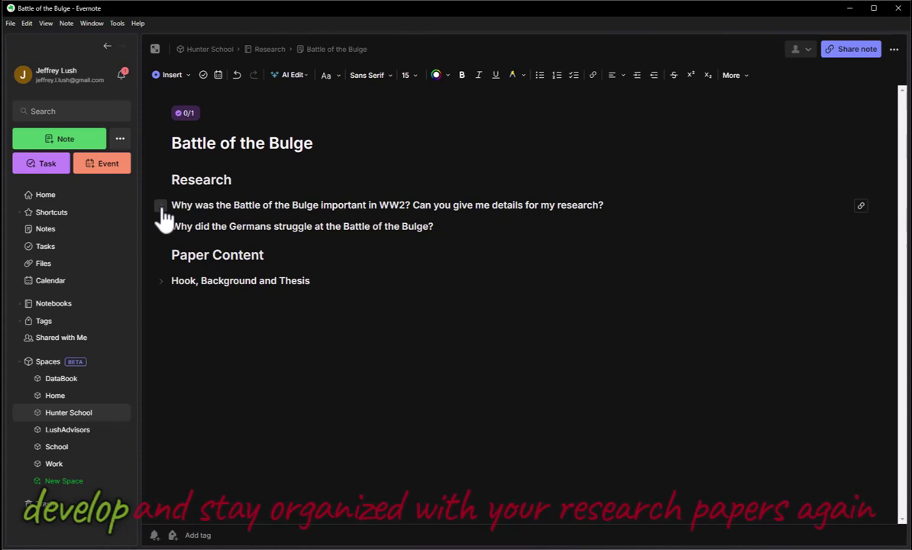
pyautogui.click(162, 281)
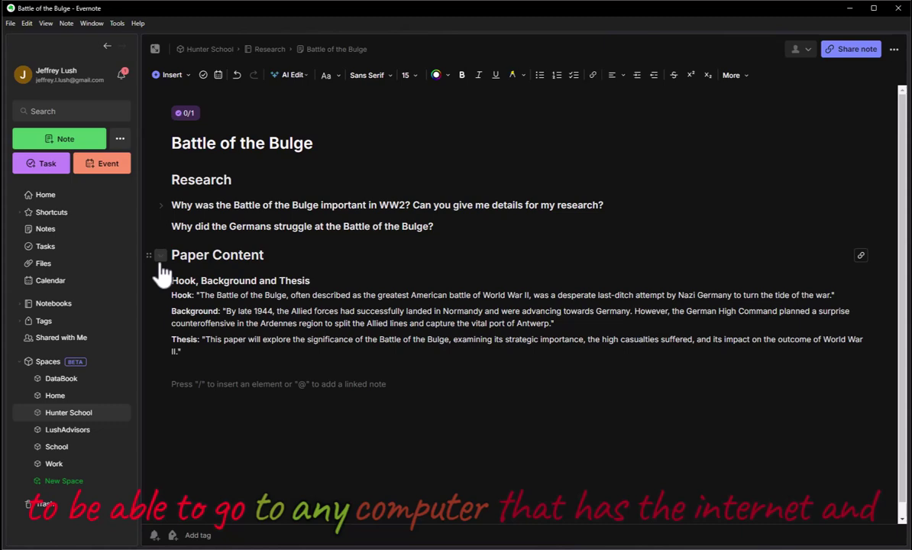
pyautogui.click(157, 254)
pyautogui.click(160, 206)
pyautogui.click(161, 208)
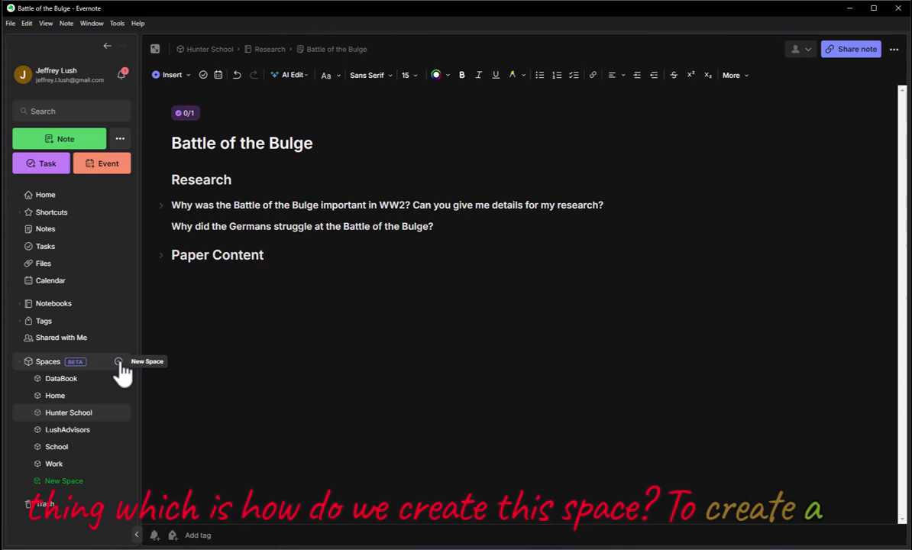
# Step: Re-toggle Spaces, cancel the Create new space dialog, and reopen the Hunter School overview of 72 notes
pyautogui.click(19, 363)
pyautogui.click(21, 363)
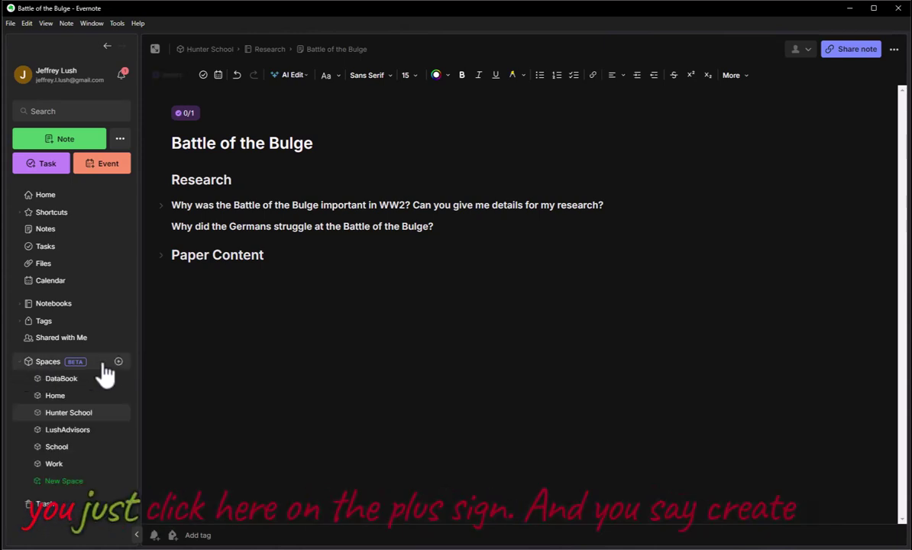
pyautogui.click(119, 361)
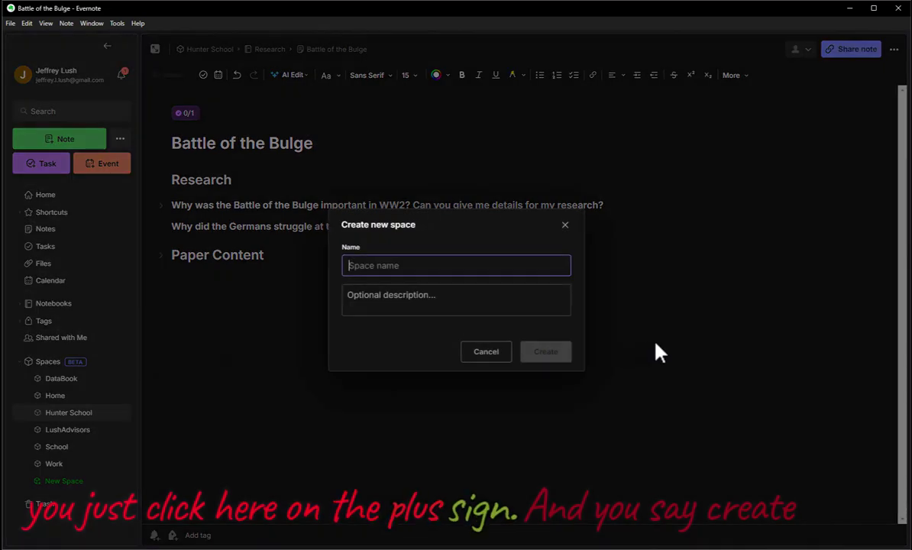
pyautogui.click(565, 225)
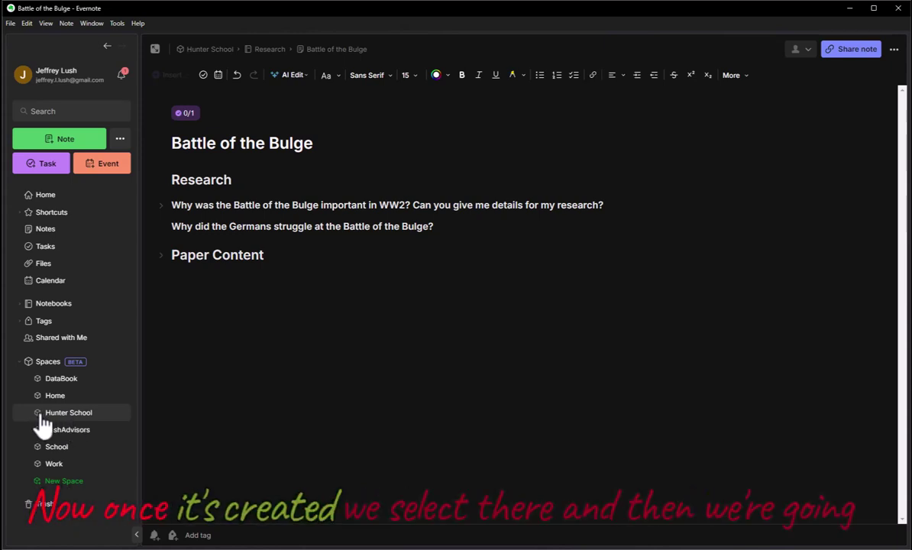
pyautogui.click(41, 414)
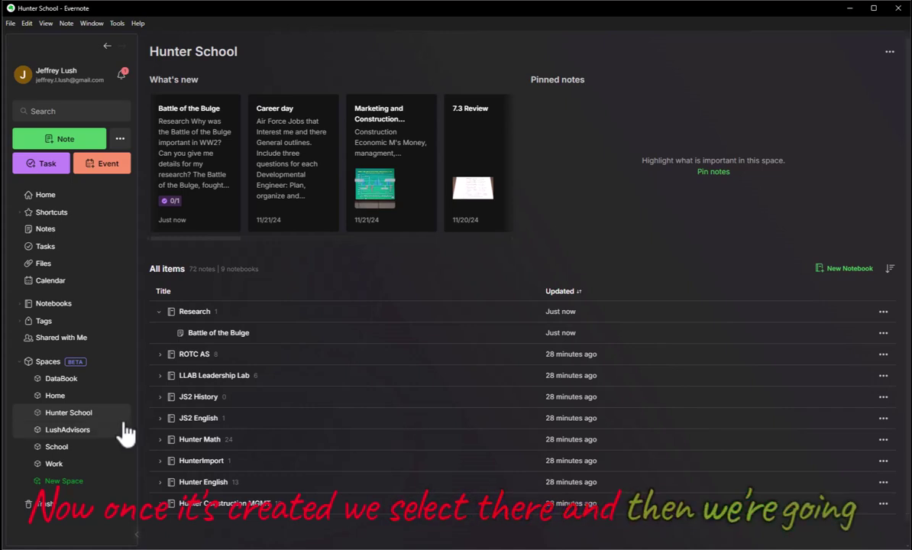
# Step: Create a notebook named 'Sample' in Hunter School, bringing the space to 10 notebooks
pyautogui.click(160, 312)
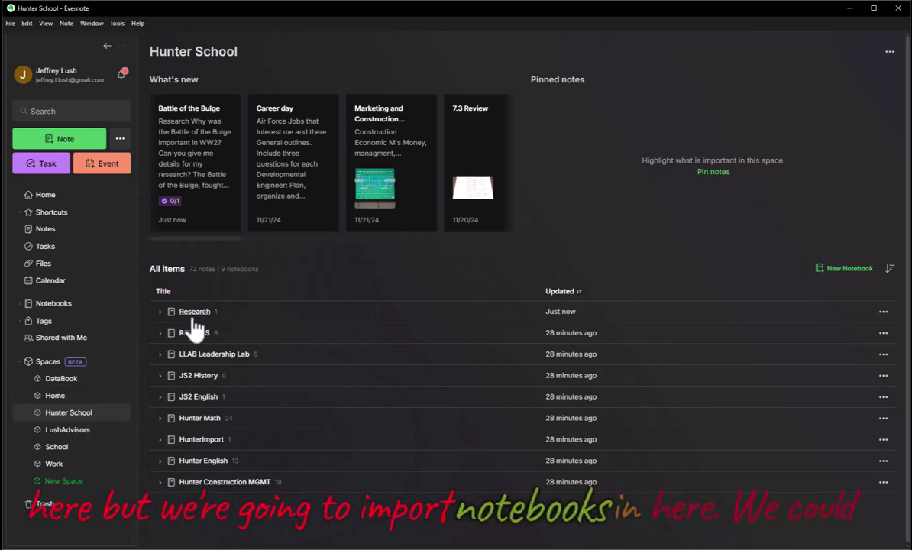
pyautogui.click(849, 268)
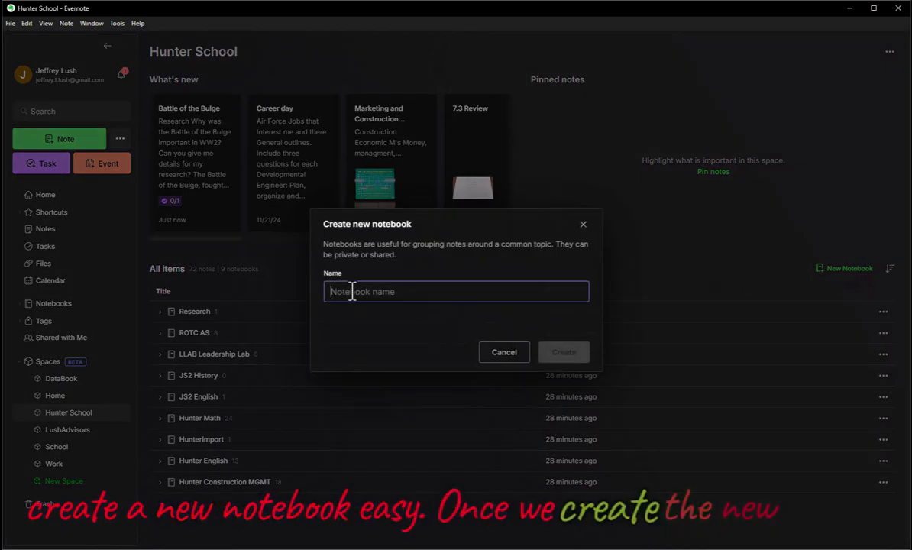
pyautogui.write('Sample')
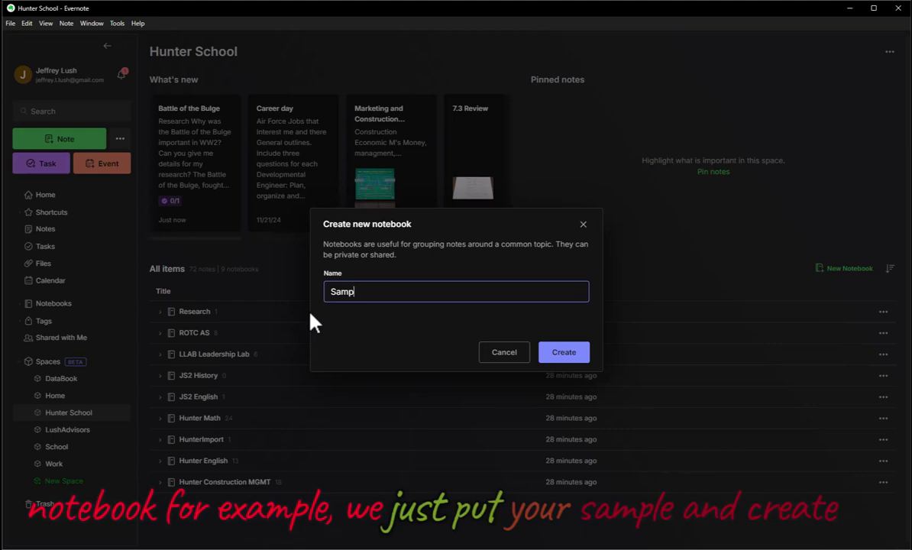
pyautogui.click(575, 353)
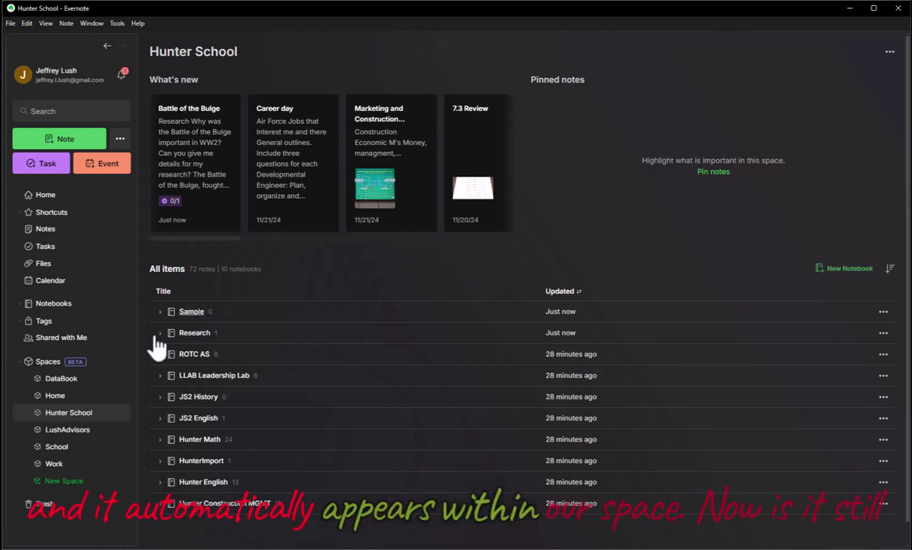
# Step: Search the full notebook list for 'sample' with the Hunter filter cleared
pyautogui.click(52, 303)
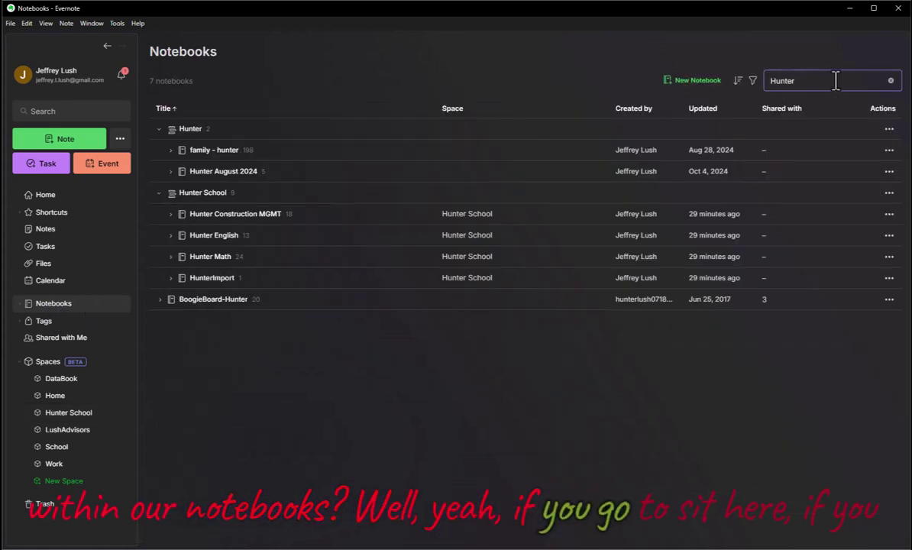
pyautogui.click(891, 81)
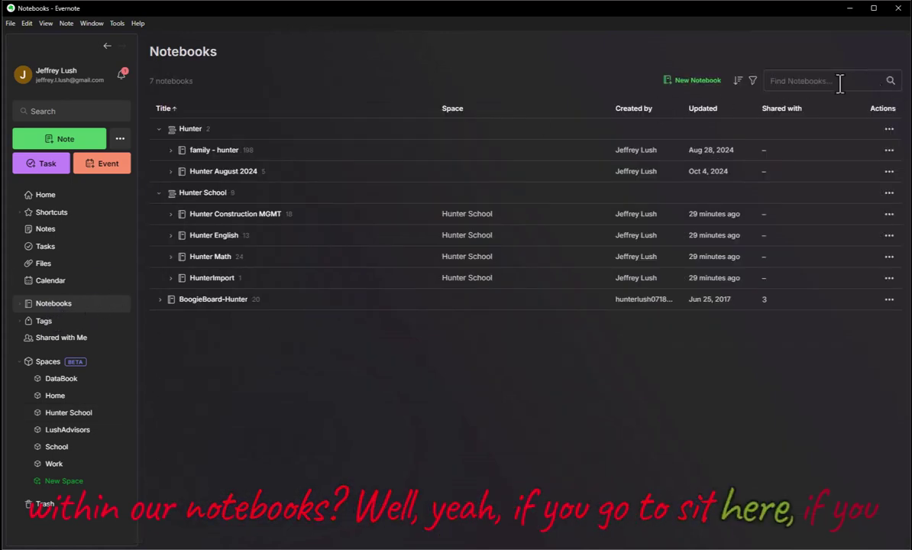
pyautogui.click(784, 87)
pyautogui.write('sample')
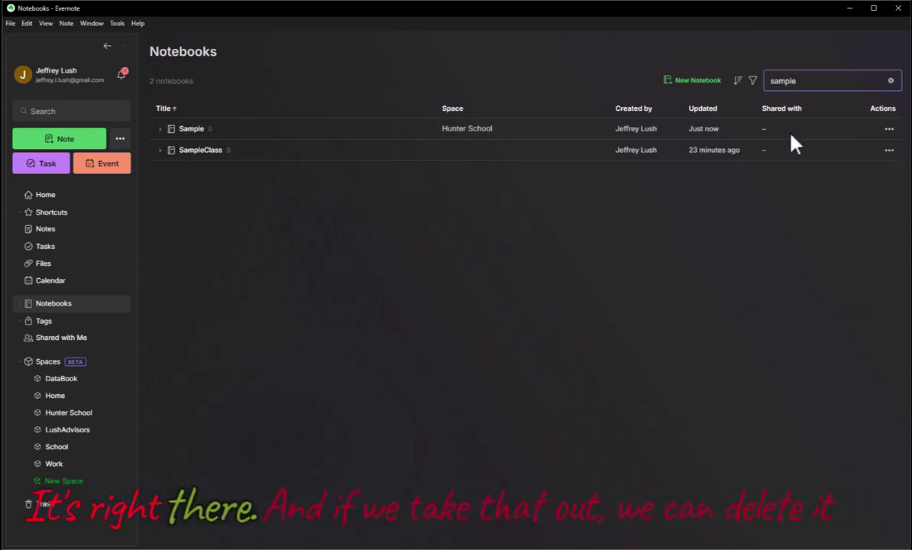
# Step: Delete the Sample notebook, then return to Hunter School and begin another new notebook
pyautogui.click(888, 128)
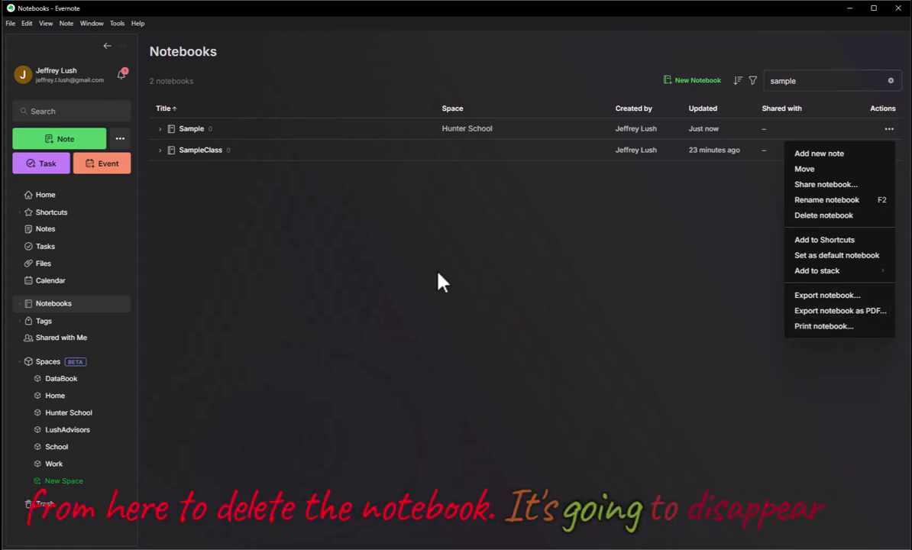
pyautogui.click(841, 217)
pyautogui.click(573, 321)
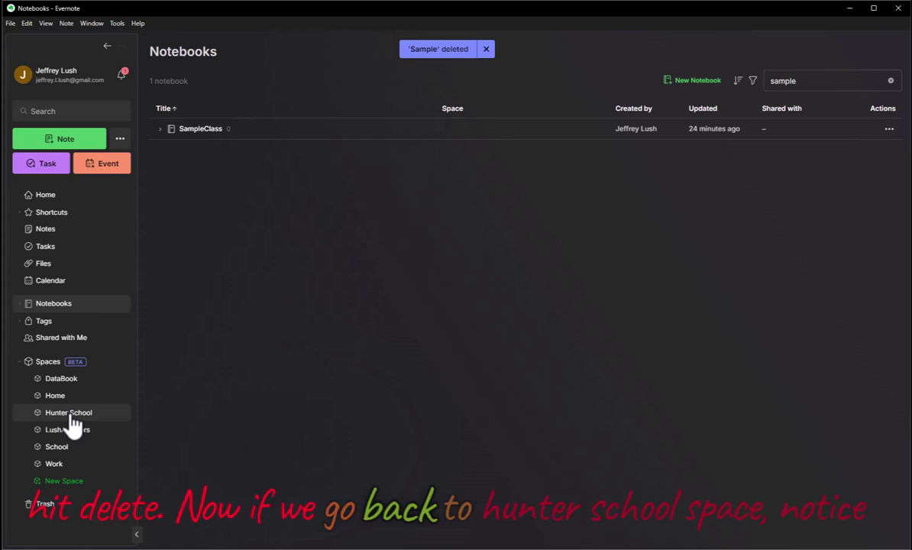
pyautogui.click(70, 414)
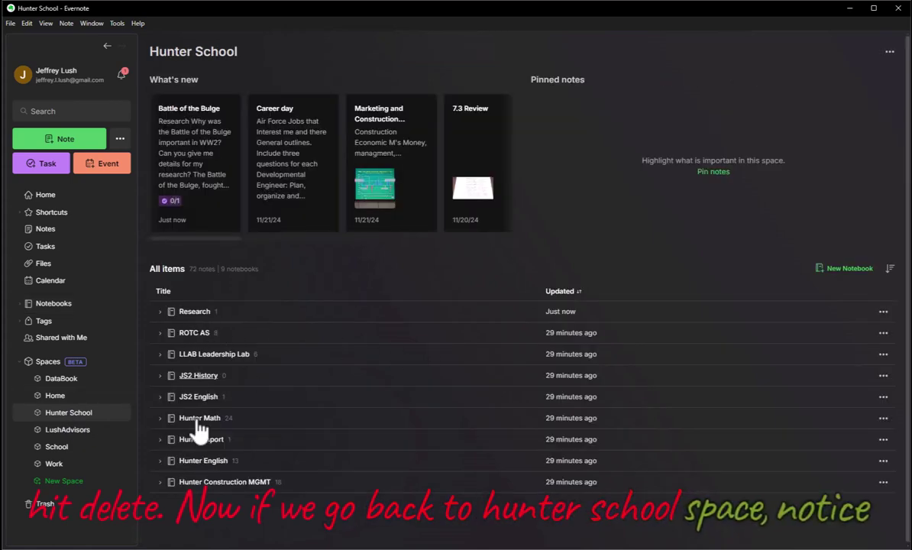
pyautogui.click(846, 268)
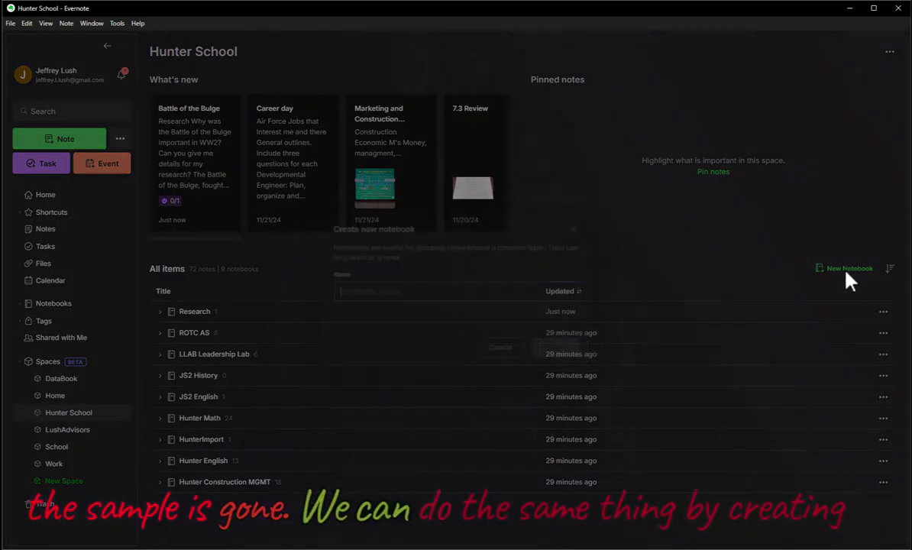
# Step: Create the Sample notebook again, delete it, and return to Hunter School's 9 notebooks
pyautogui.write('Sample')
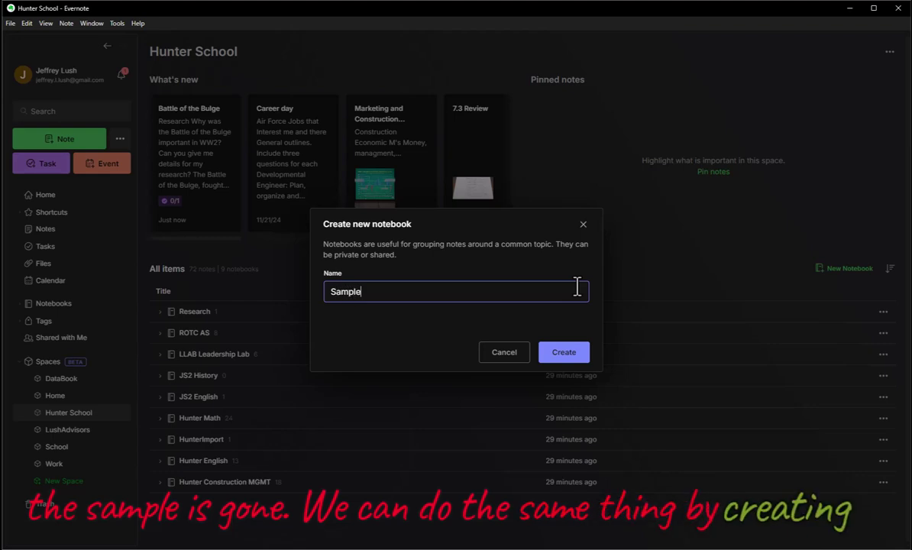
pyautogui.click(579, 358)
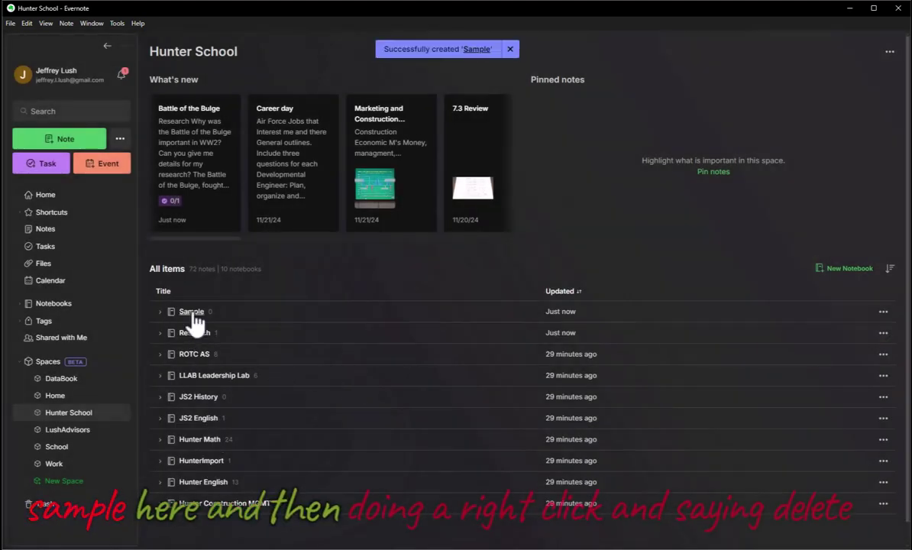
pyautogui.rightClick(194, 314)
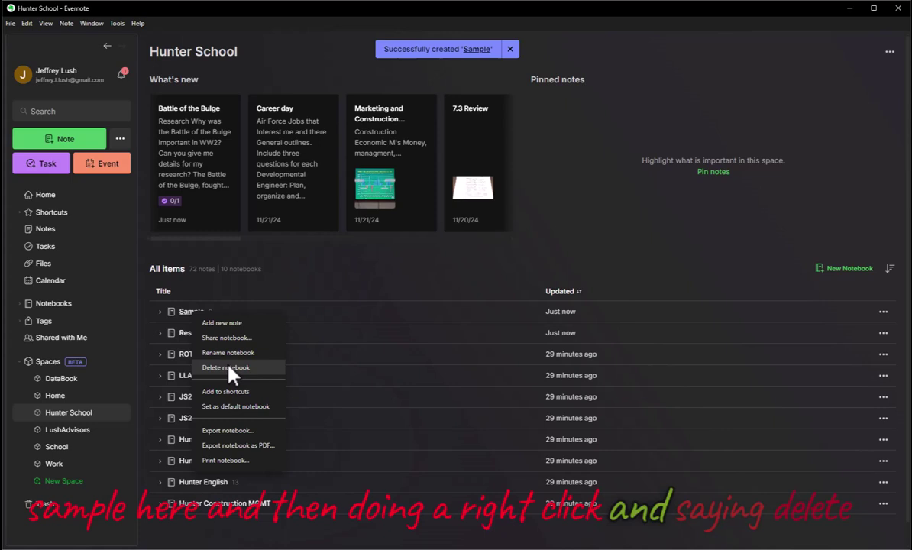
pyautogui.click(883, 313)
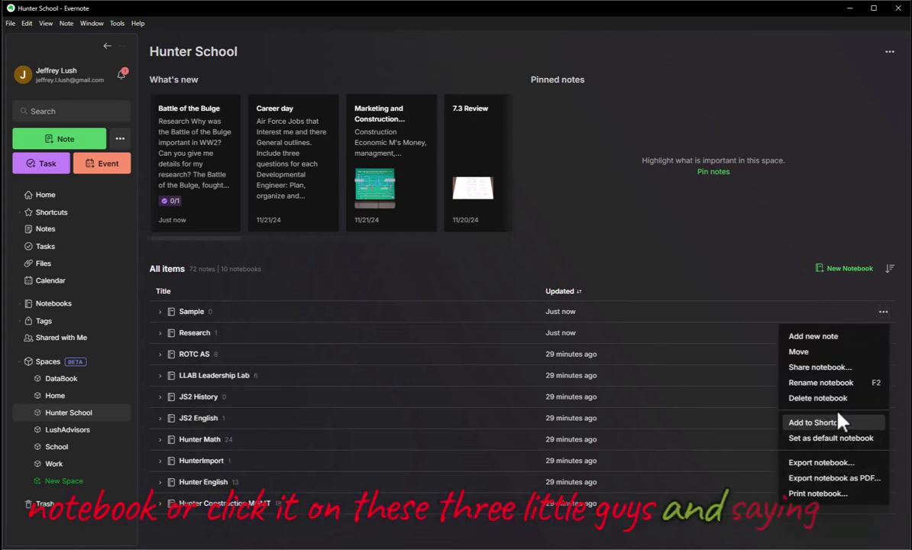
pyautogui.click(787, 398)
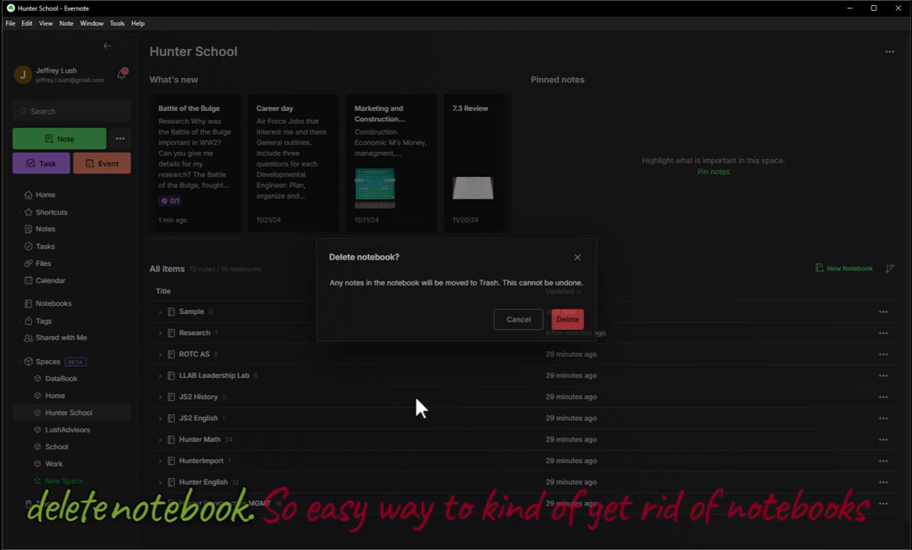
pyautogui.click(572, 321)
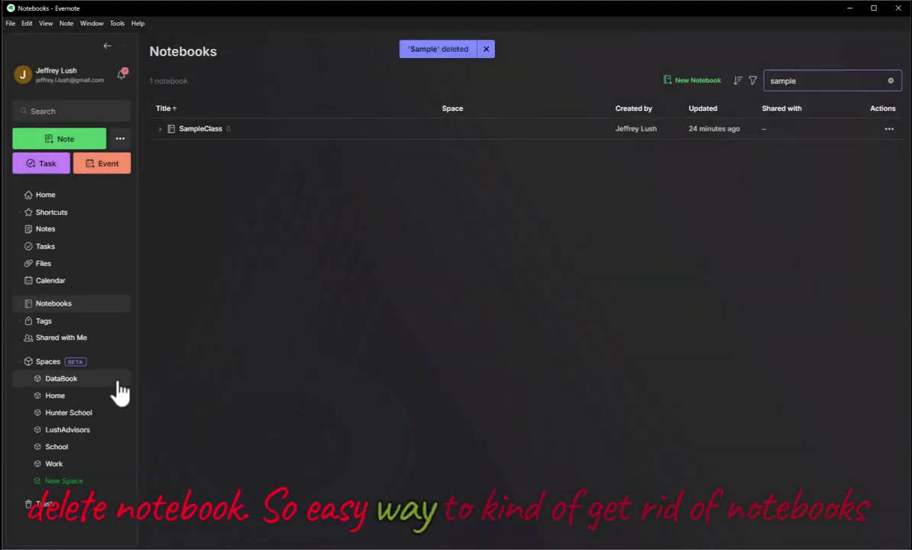
pyautogui.click(80, 414)
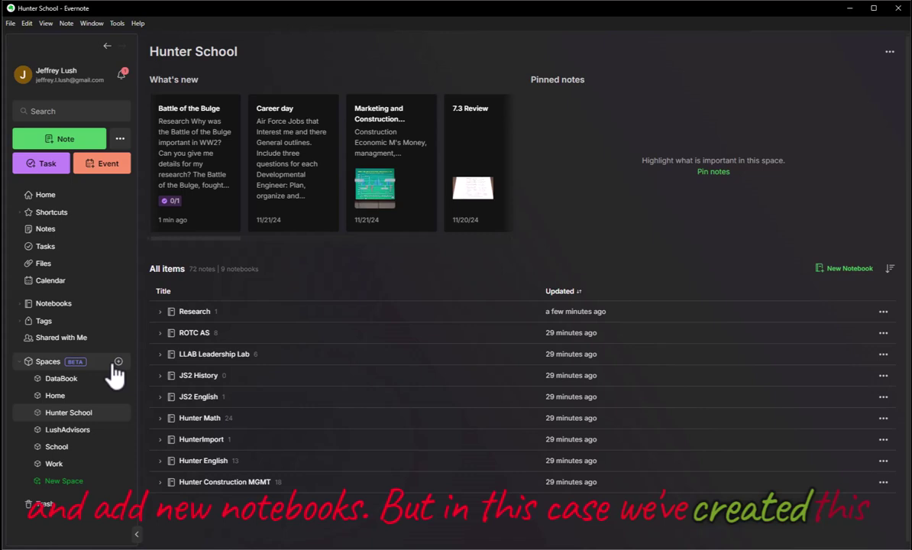
# Step: Import the unassigned notebook 289R into Hunter School, leaving 5-10-20 Plan unchecked
pyautogui.rightClick(86, 426)
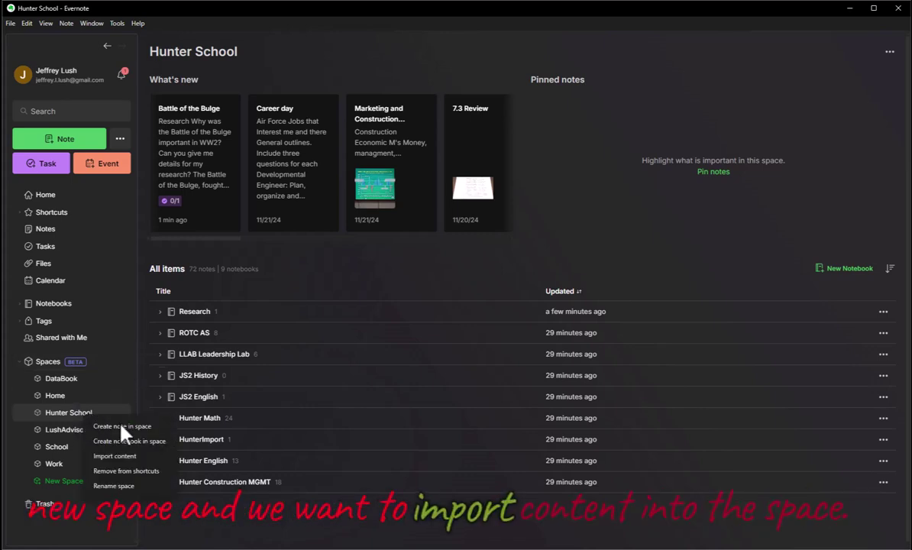
pyautogui.click(152, 459)
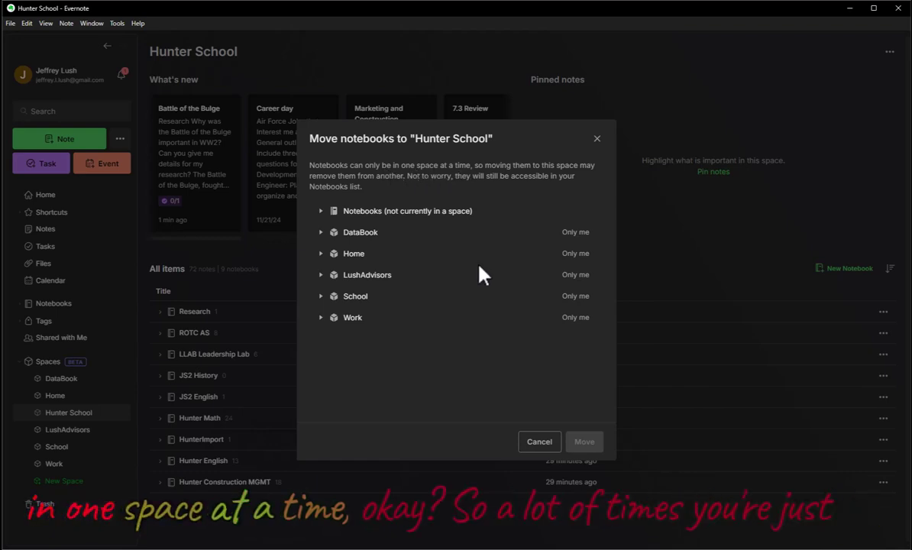
pyautogui.click(320, 212)
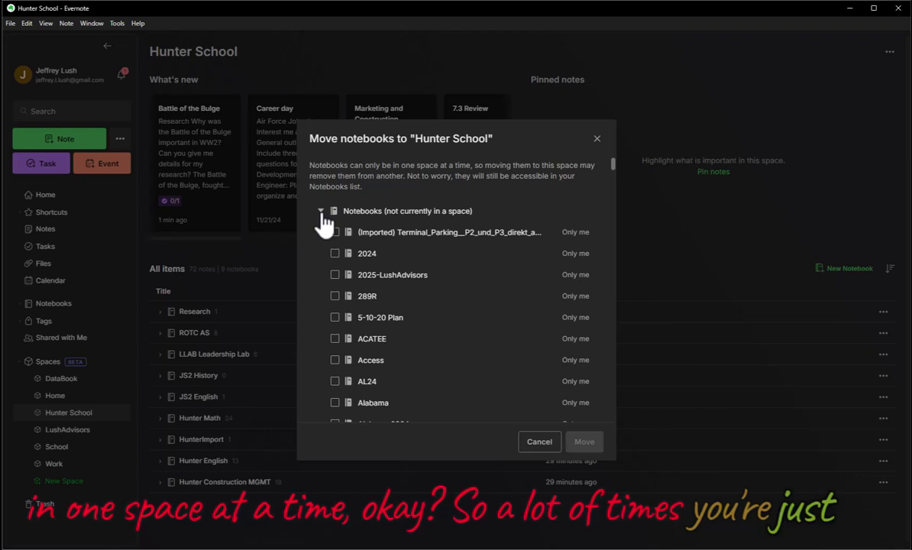
pyautogui.click(338, 298)
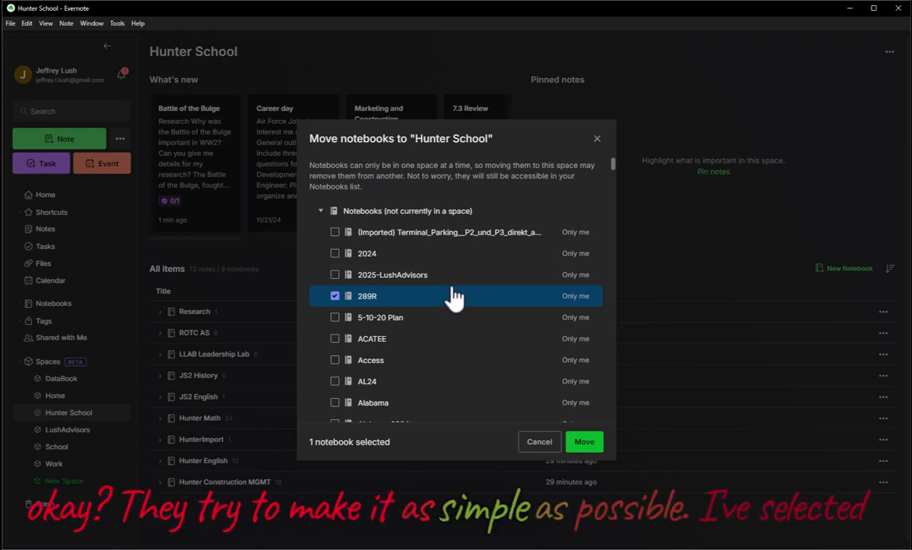
pyautogui.click(336, 319)
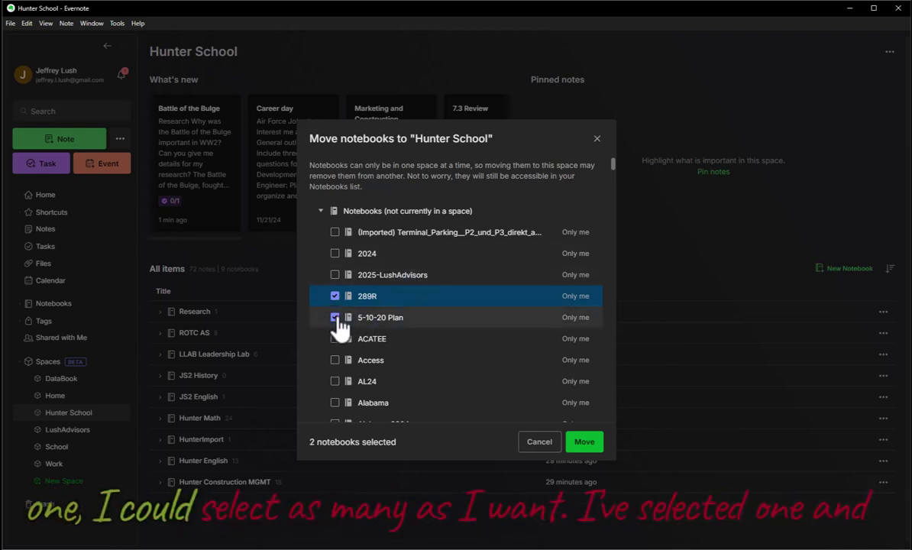
pyautogui.click(335, 318)
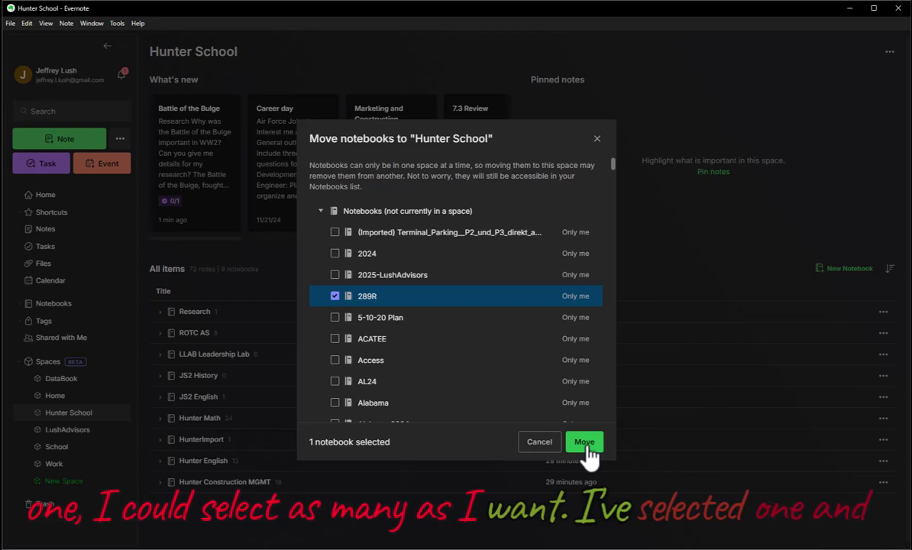
pyautogui.click(590, 446)
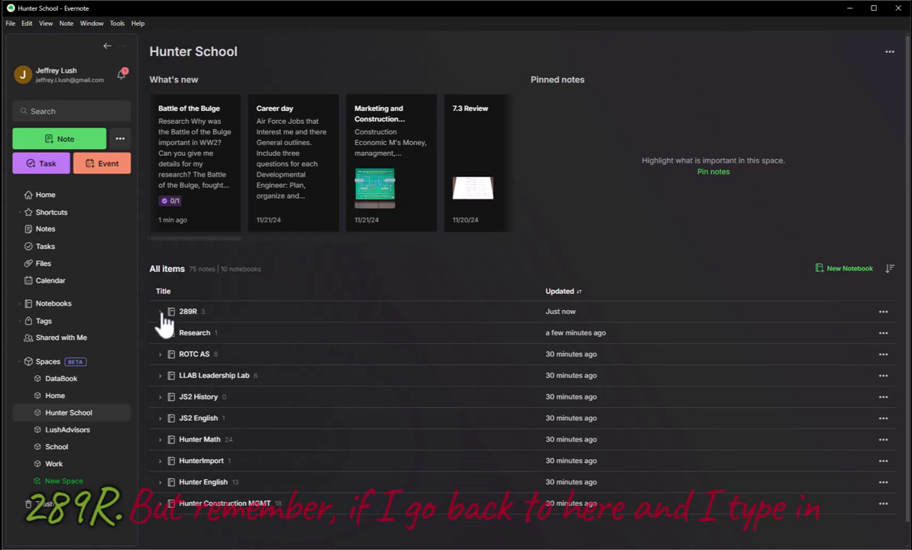
pyautogui.click(59, 306)
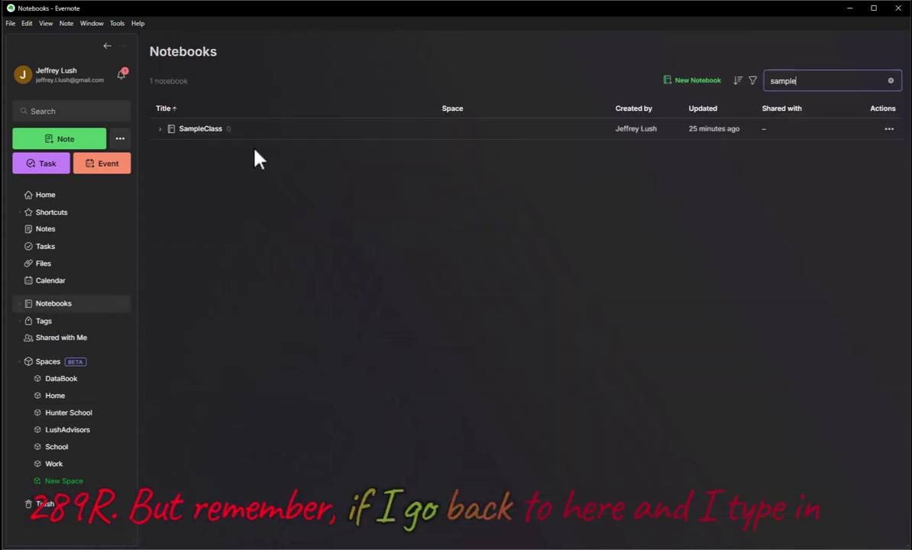
pyautogui.click(890, 80)
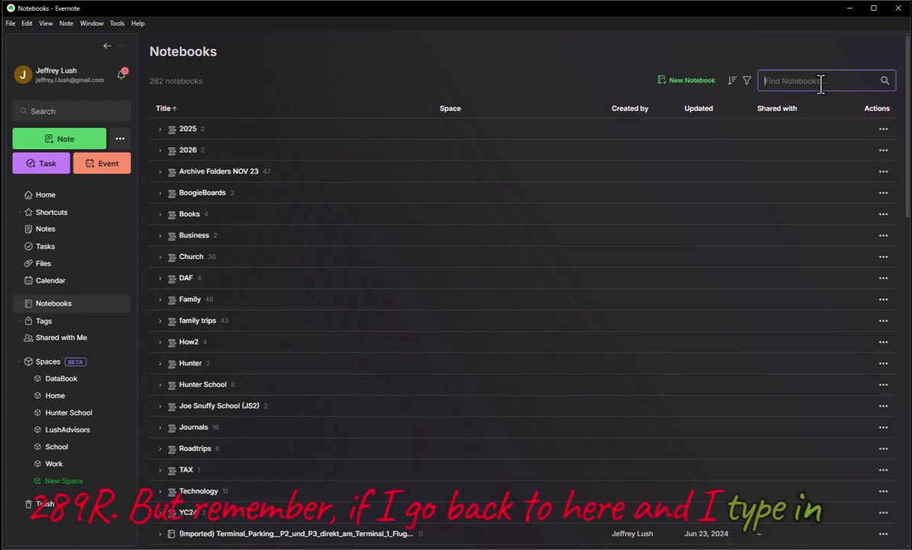
pyautogui.write('289')
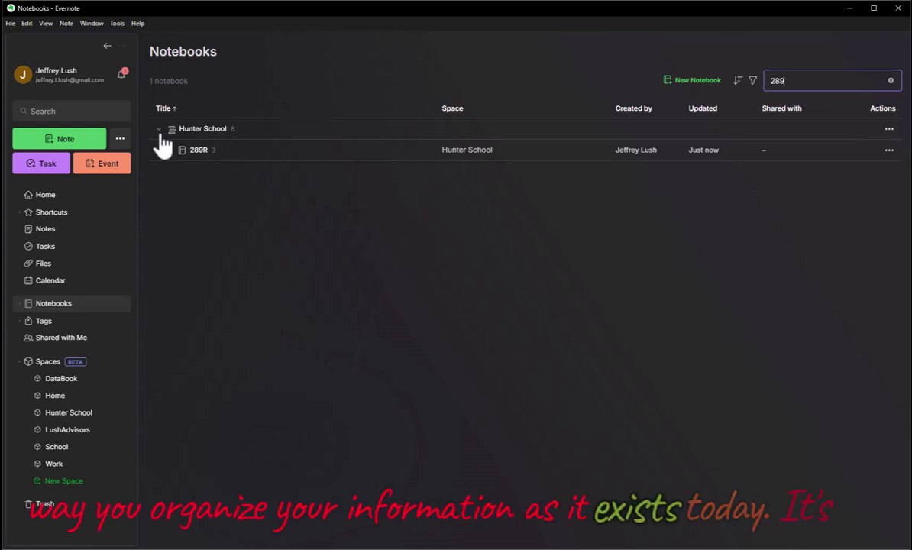
pyautogui.click(74, 414)
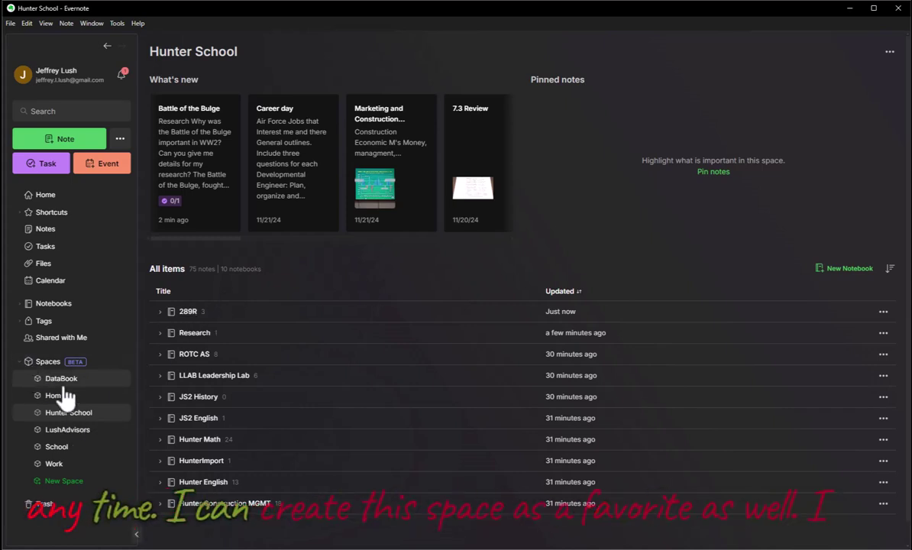
# Step: Confirm Hunter School is already a shortcut, then expand Shortcuts showing it beside JS2 English and History
pyautogui.rightClick(95, 427)
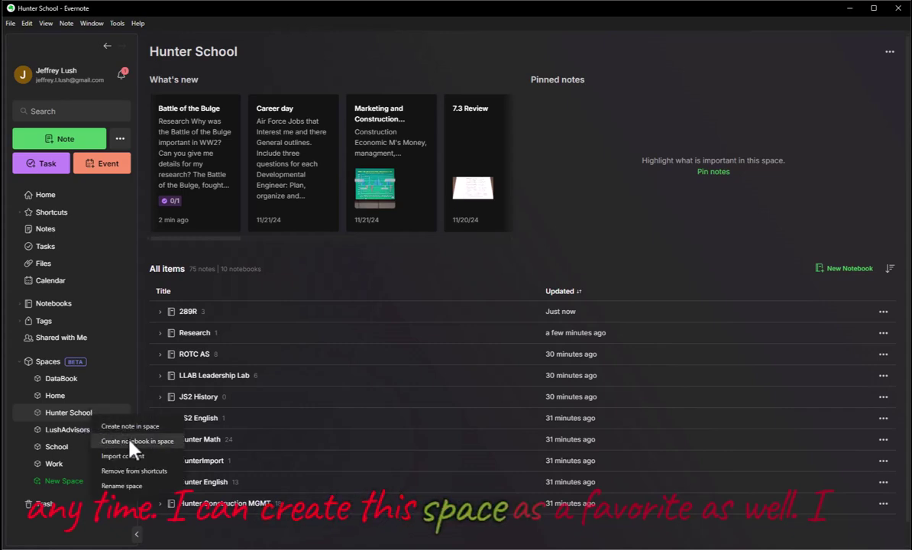
pyautogui.click(74, 416)
pyautogui.click(889, 51)
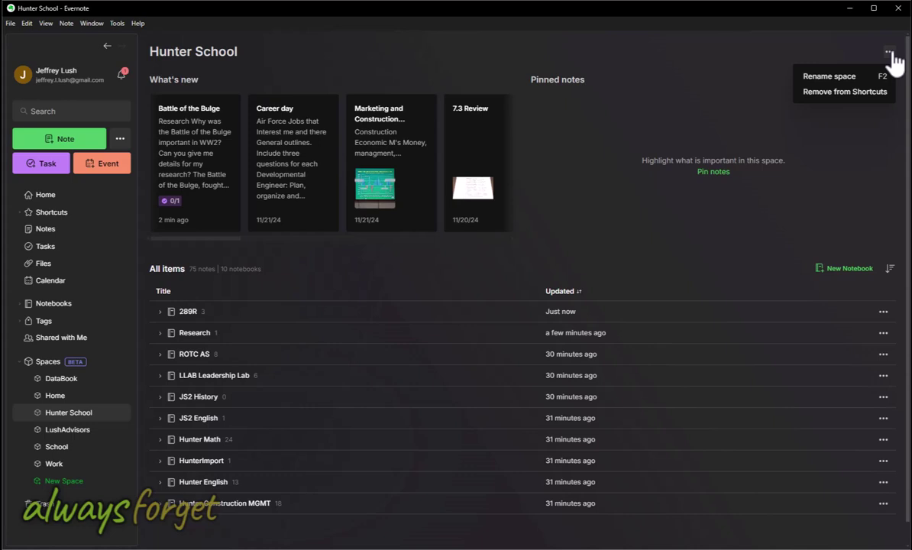
pyautogui.click(700, 113)
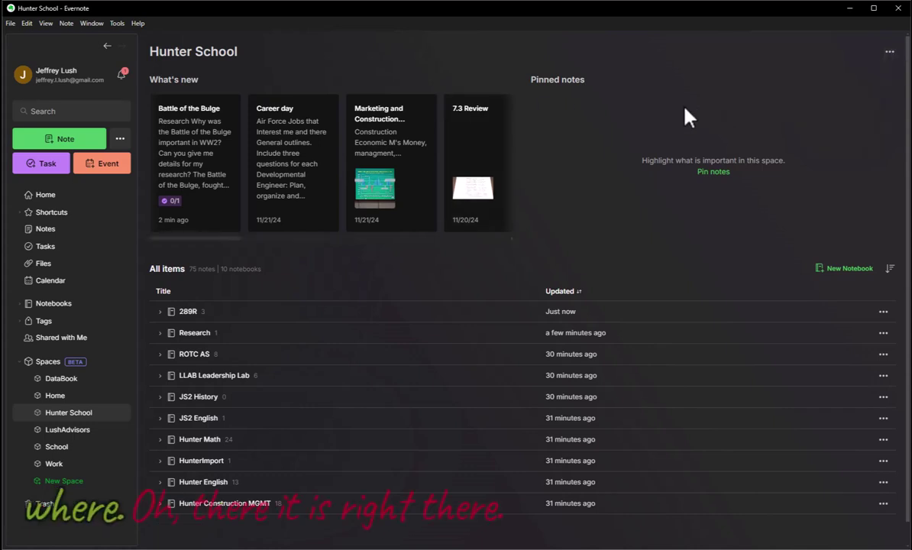
pyautogui.click(888, 53)
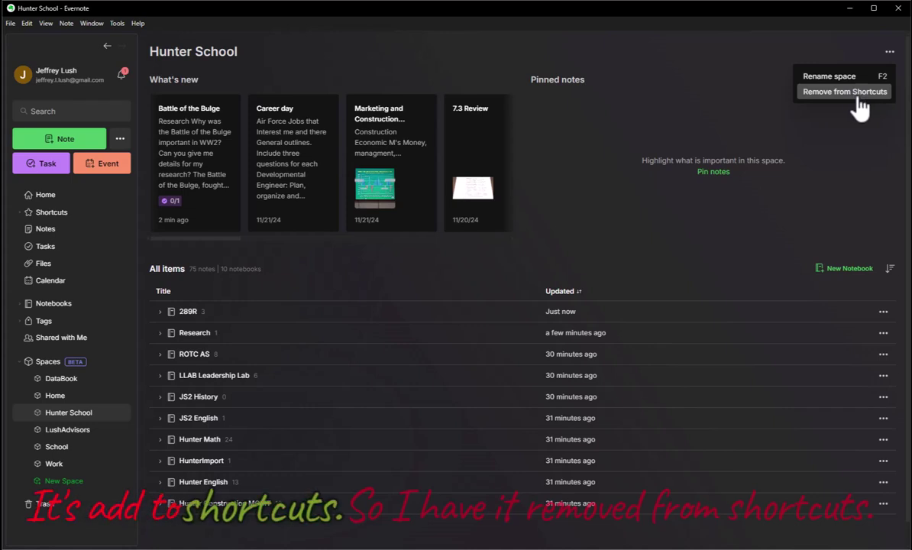
pyautogui.click(856, 101)
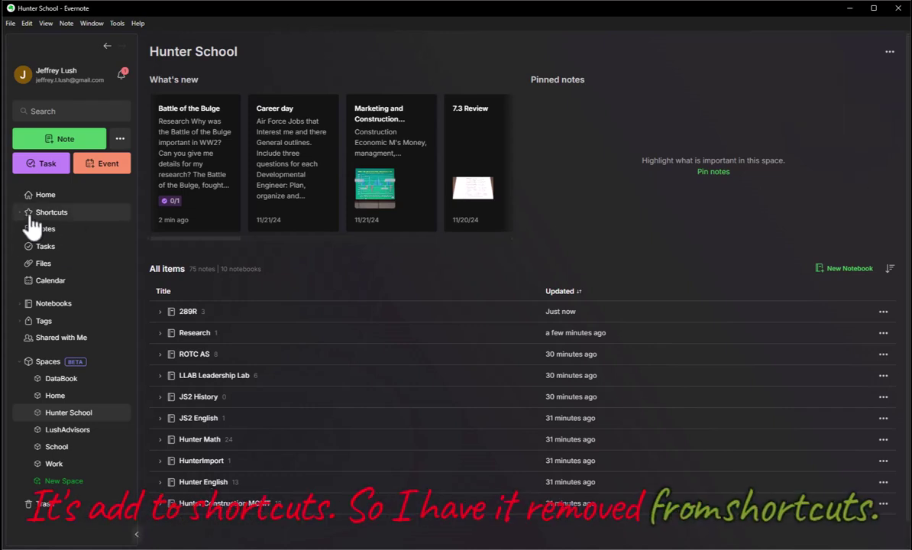
pyautogui.click(53, 213)
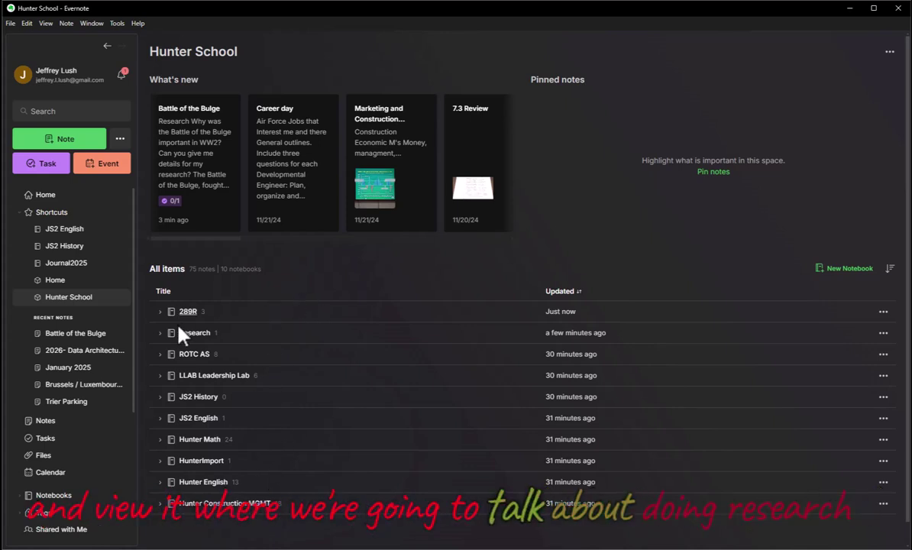
# Step: Reopen Battle of the Bulge from Research and toggle its first answer and Paper Content sections
pyautogui.click(160, 333)
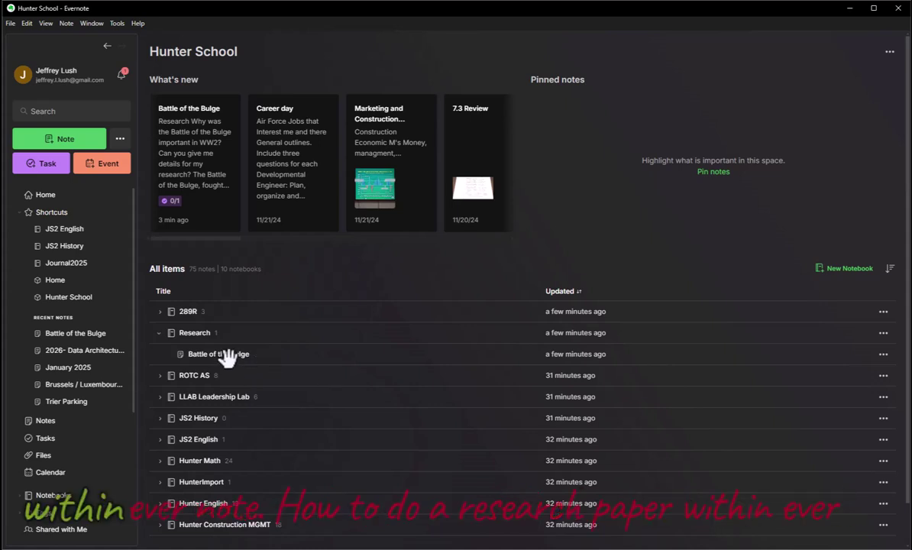
pyautogui.click(223, 353)
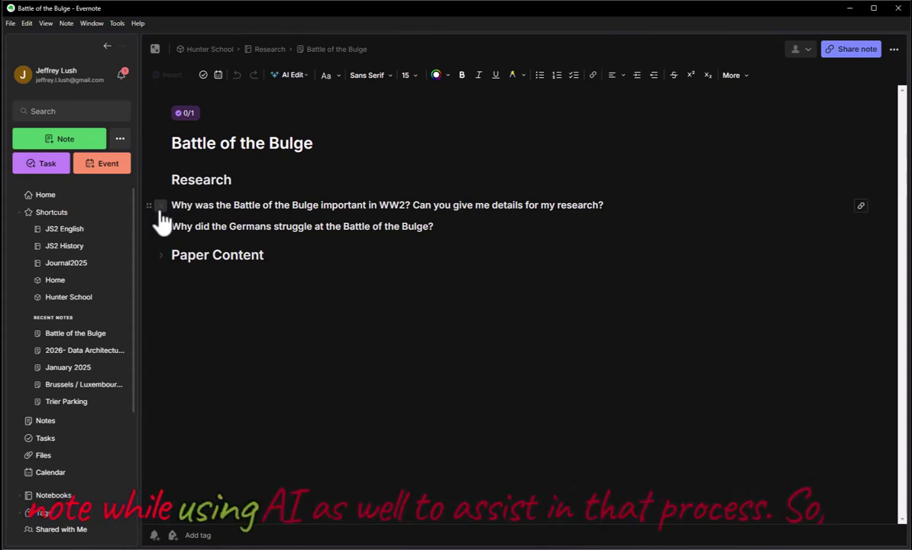
pyautogui.click(160, 206)
pyautogui.click(161, 207)
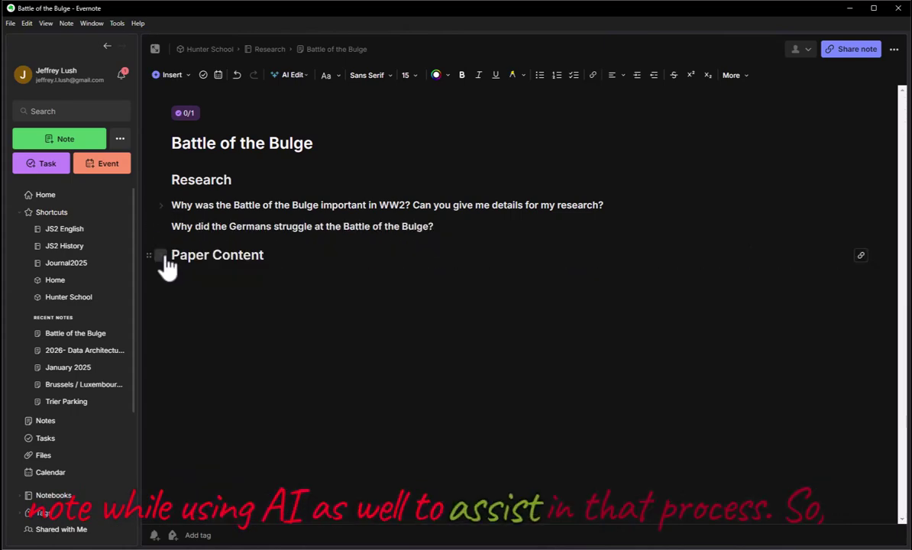
pyautogui.click(162, 255)
pyautogui.click(165, 255)
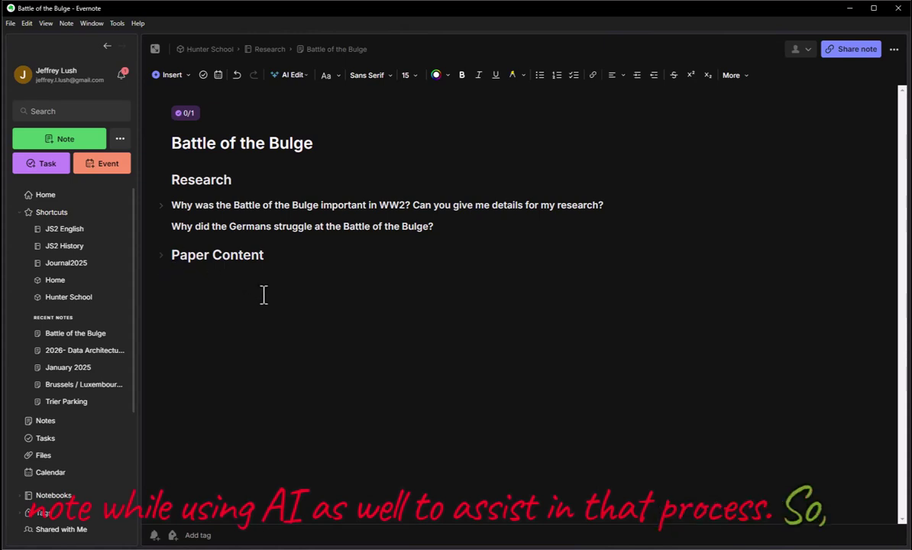